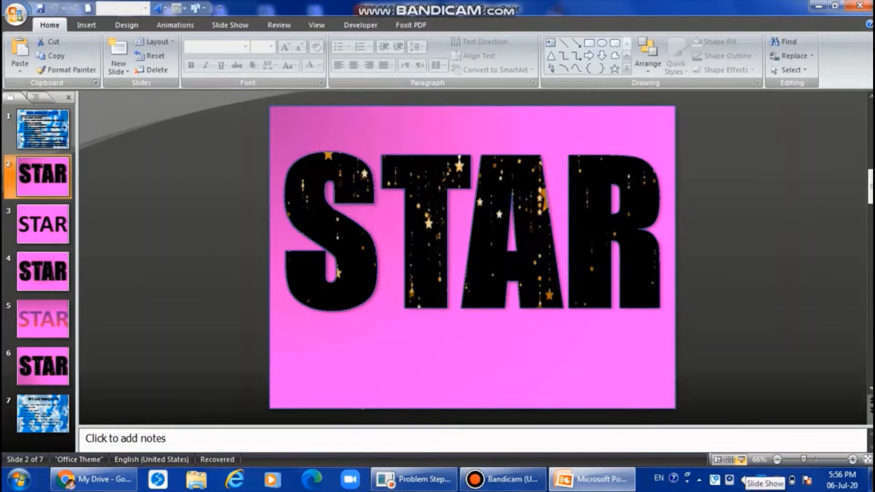
# Preview the existing STAR slide full screen, and insert a new slide after it without the title and text placeholders.
pyautogui.click(742, 460)
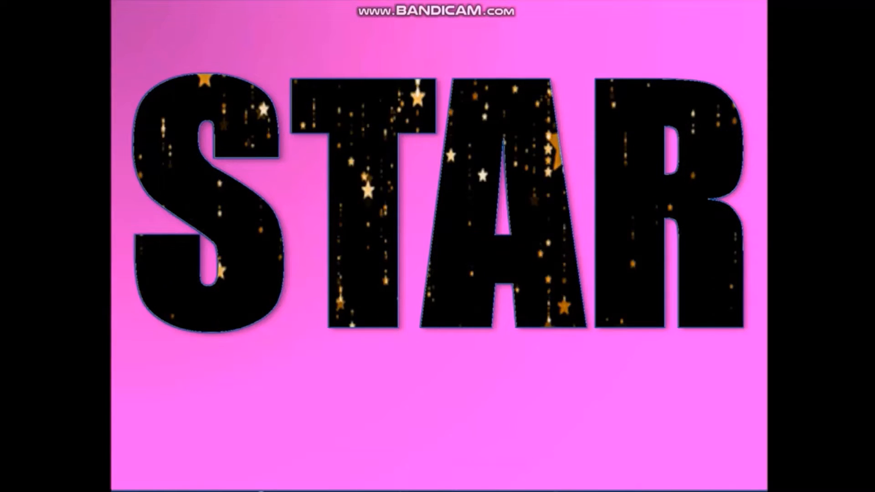
pyautogui.press('Escape')
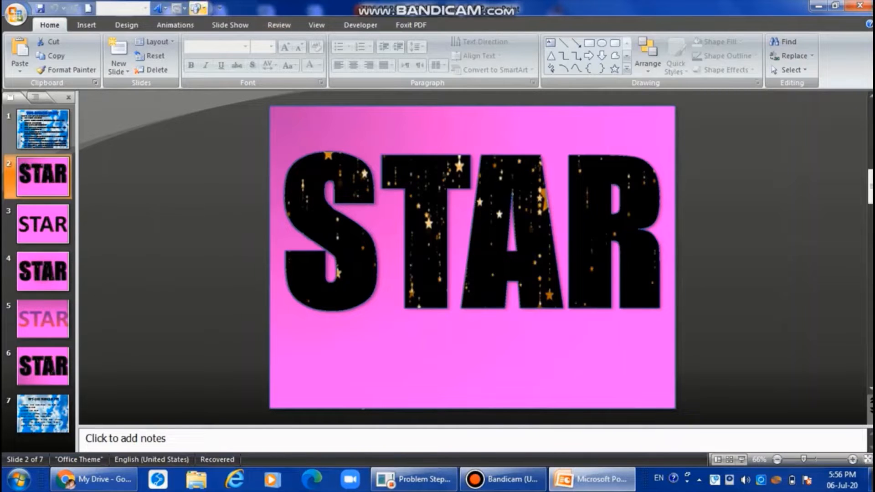
pyautogui.click(118, 49)
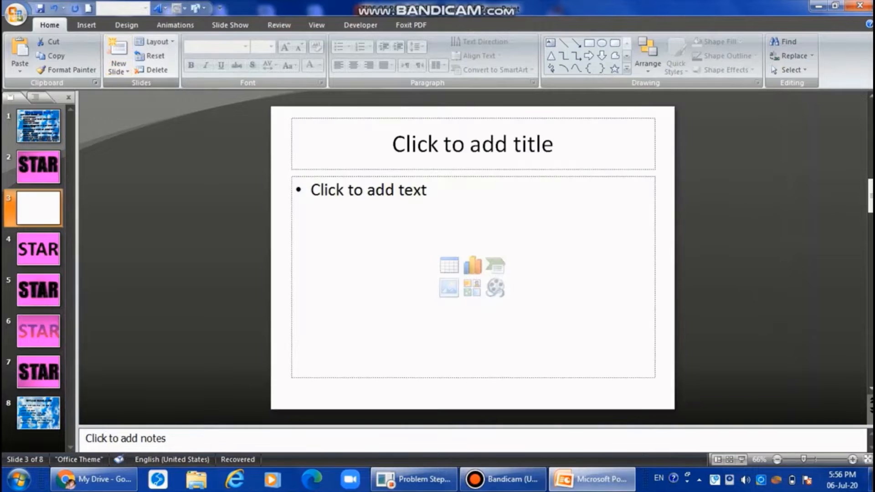
pyautogui.click(391, 193)
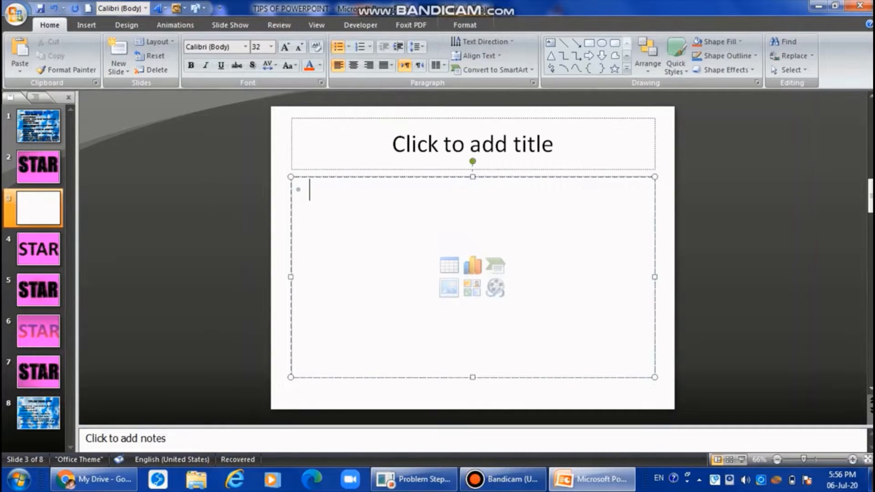
pyautogui.keyDown('ctrl'); pyautogui.click(373, 171); pyautogui.keyUp('ctrl')
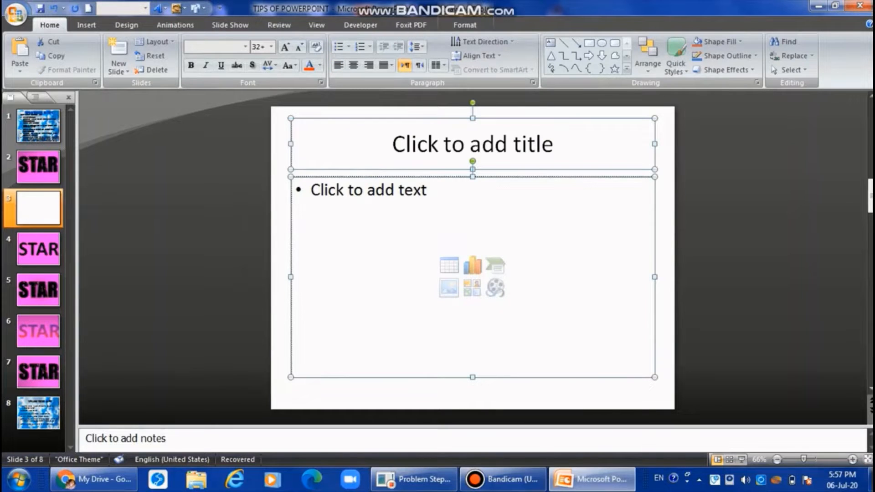
pyautogui.press('Delete')
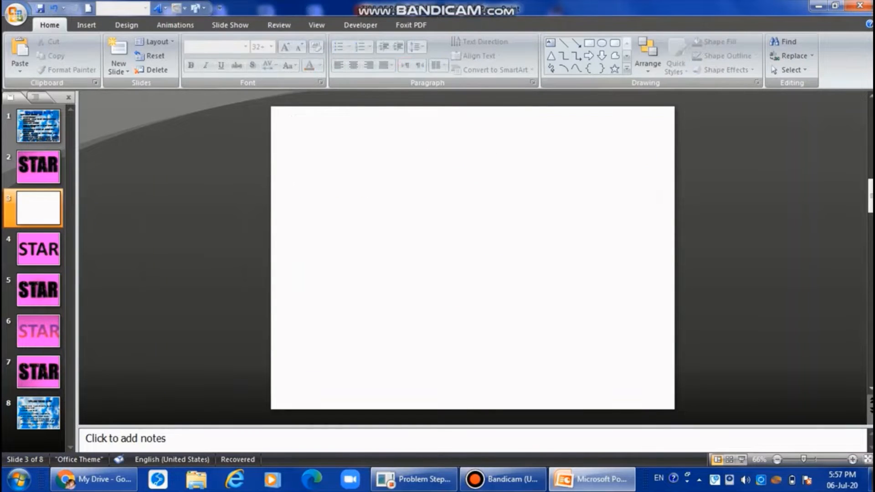
# Draw a rectangle covering the whole new slide and fill it with the recently used pink colour.
pyautogui.click(588, 43)
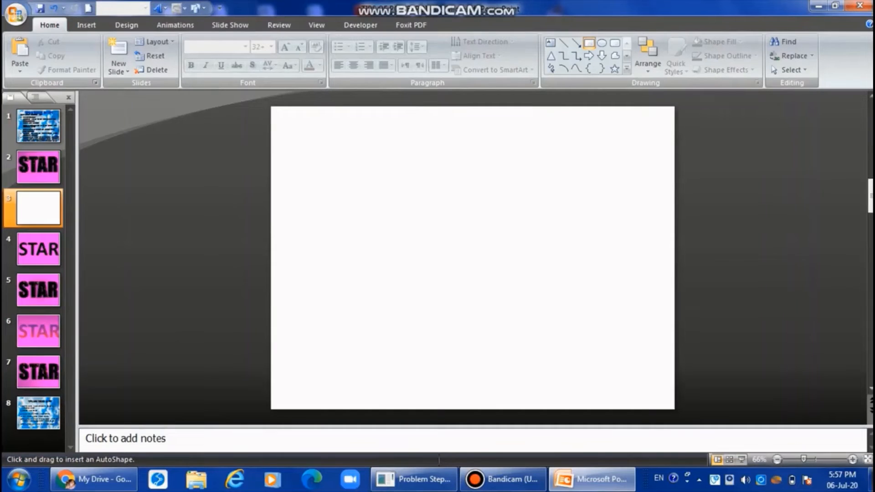
pyautogui.moveTo(270, 105); pyautogui.dragTo(675, 410)
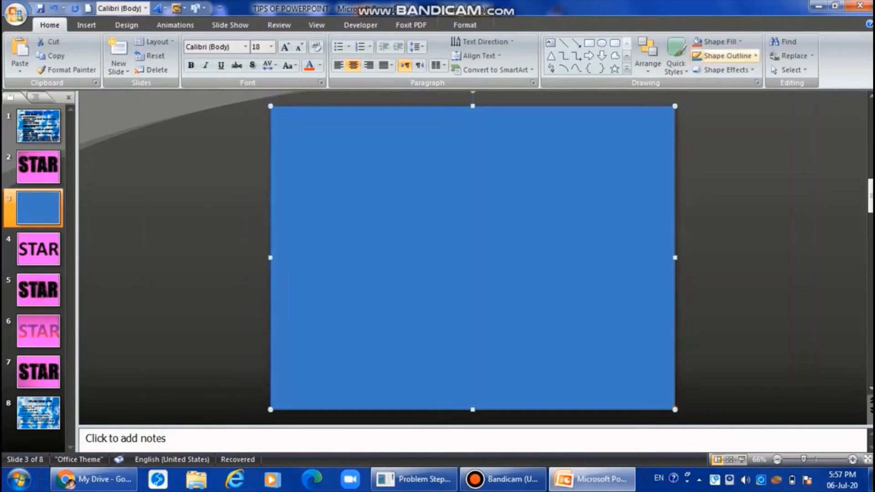
pyautogui.click(719, 42)
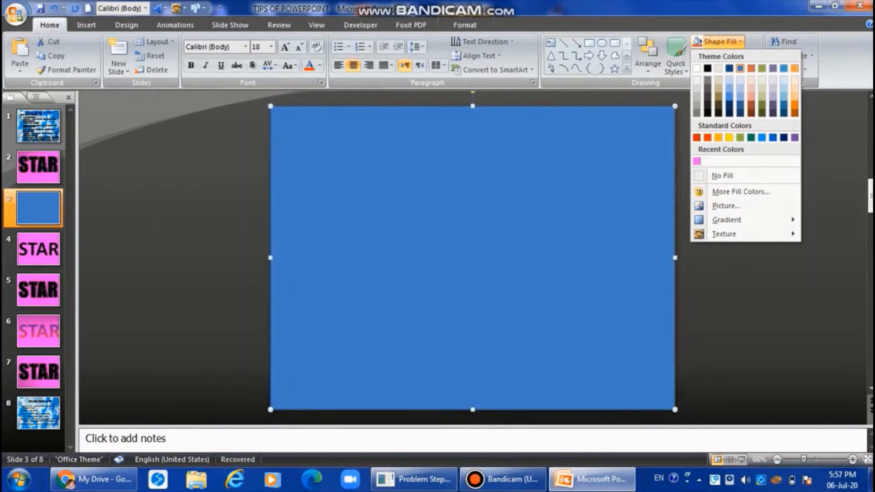
pyautogui.click(695, 160)
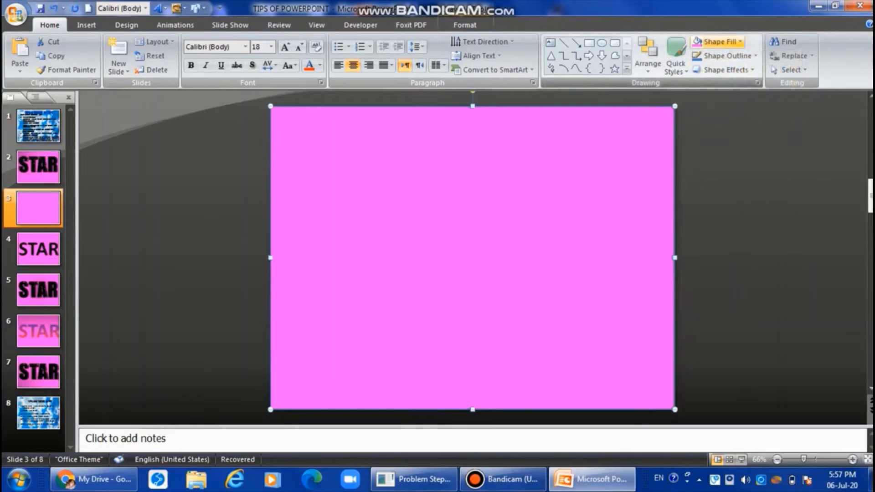
# Fill the slide-sized rectangle with the picture named background from the Pictures library.
pyautogui.click(728, 43)
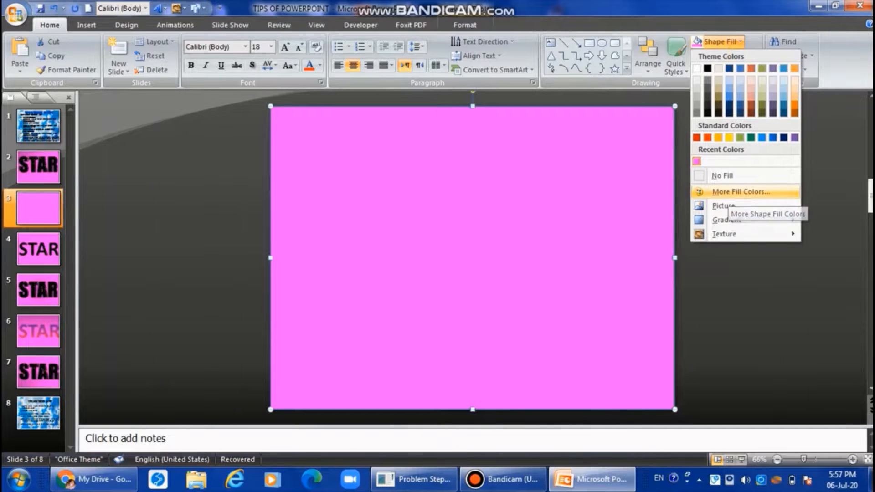
pyautogui.moveTo(727, 219)
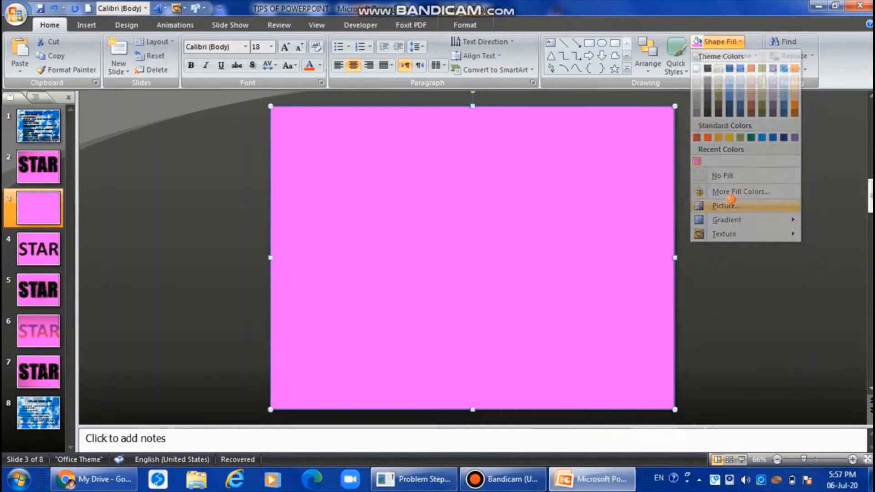
pyautogui.click(726, 205)
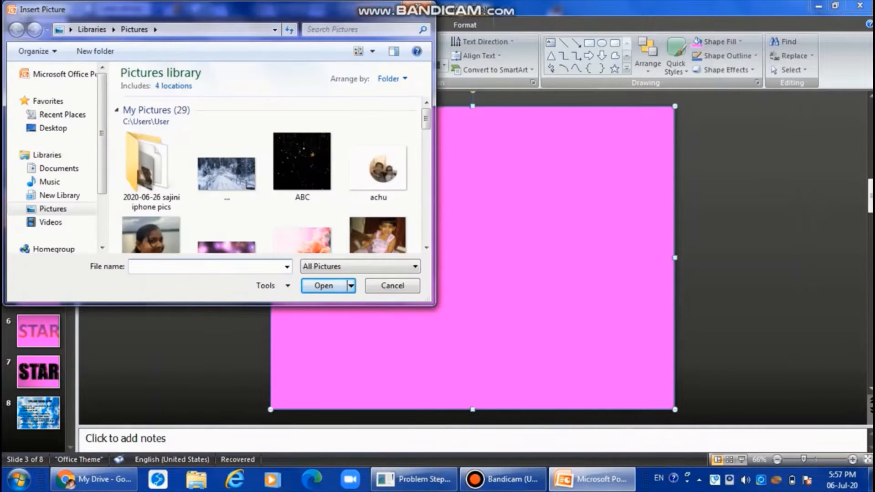
pyautogui.moveTo(427, 155)
pyautogui.mouseDown()
pyautogui.moveTo(427, 198)
pyautogui.moveTo(427, 128)
pyautogui.moveTo(427, 170)
pyautogui.mouseUp()
pyautogui.click(392, 163)
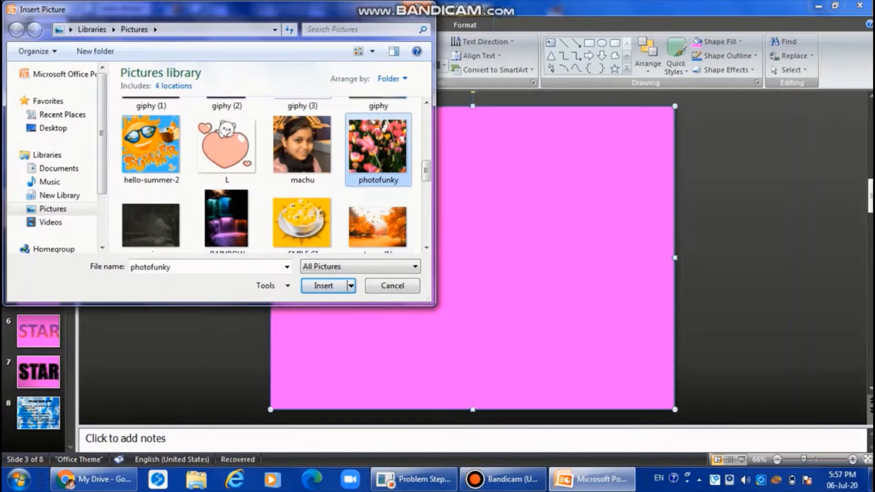
pyautogui.moveTo(426, 172); pyautogui.dragTo(426, 132)
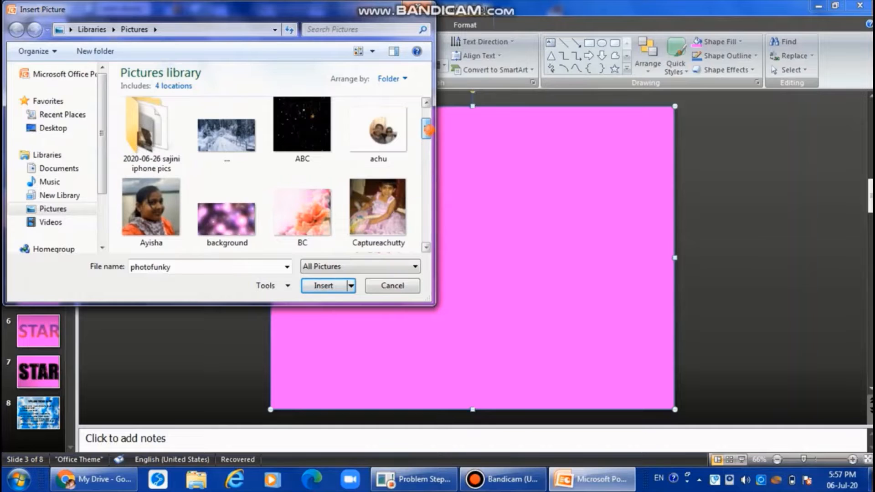
pyautogui.click(218, 204)
pyautogui.doubleClick(220, 203)
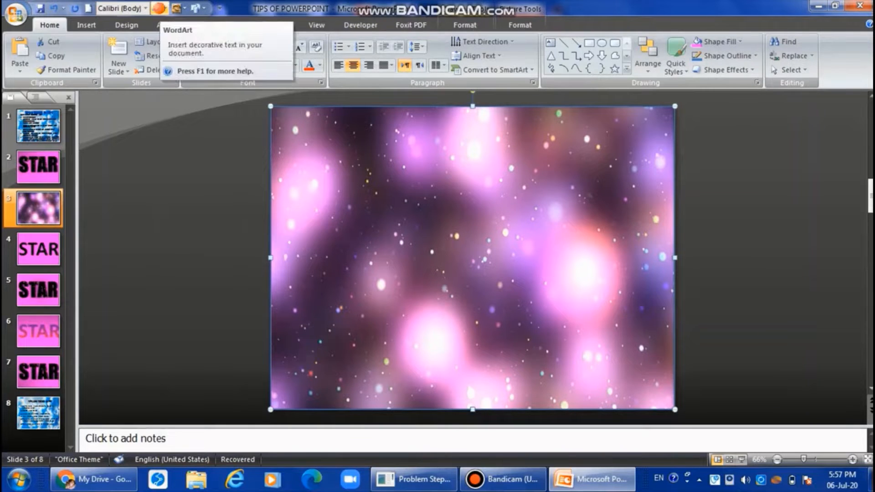
# Insert a light-filled WordArt text object over the picture-filled rectangle.
pyautogui.click(158, 8)
pyautogui.click(172, 38)
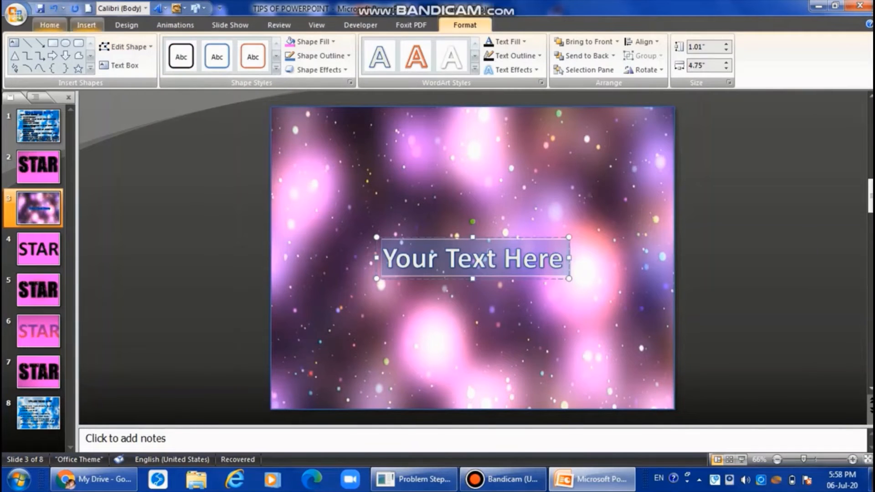
pyautogui.click(85, 25)
pyautogui.click(54, 24)
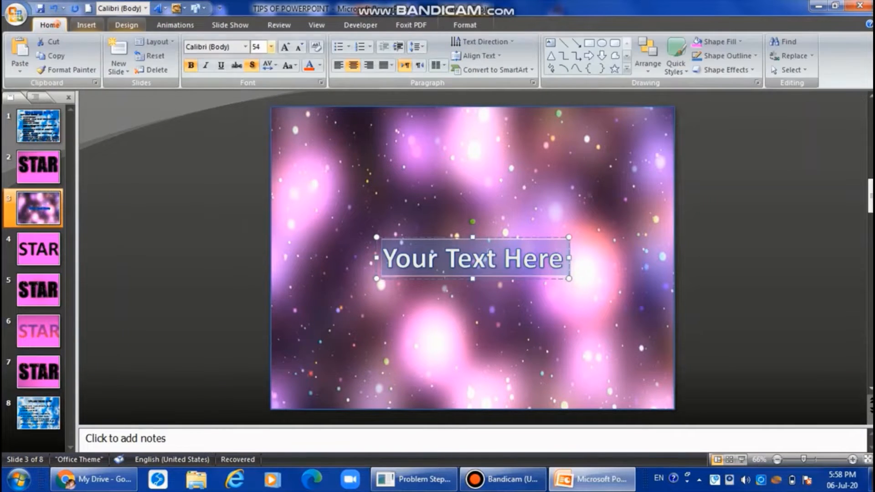
# Enlarge the WordArt placeholder text to font size 287.
pyautogui.click(284, 47)
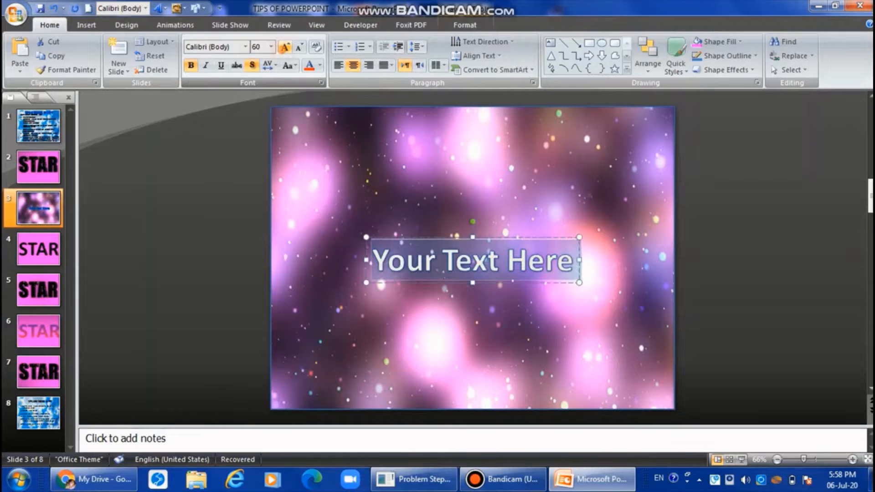
pyautogui.click(285, 47)
pyautogui.click(285, 48)
pyautogui.click(285, 48)
pyautogui.click(285, 47)
pyautogui.click(284, 48)
pyautogui.click(285, 47)
pyautogui.click(284, 47)
pyautogui.click(283, 47)
pyautogui.click(283, 47)
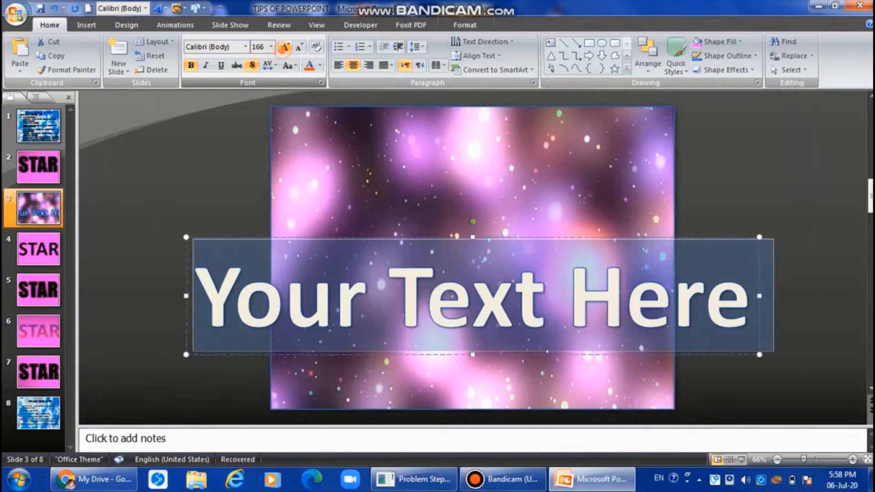
pyautogui.click(284, 47)
pyautogui.click(283, 48)
pyautogui.click(284, 47)
pyautogui.click(284, 47)
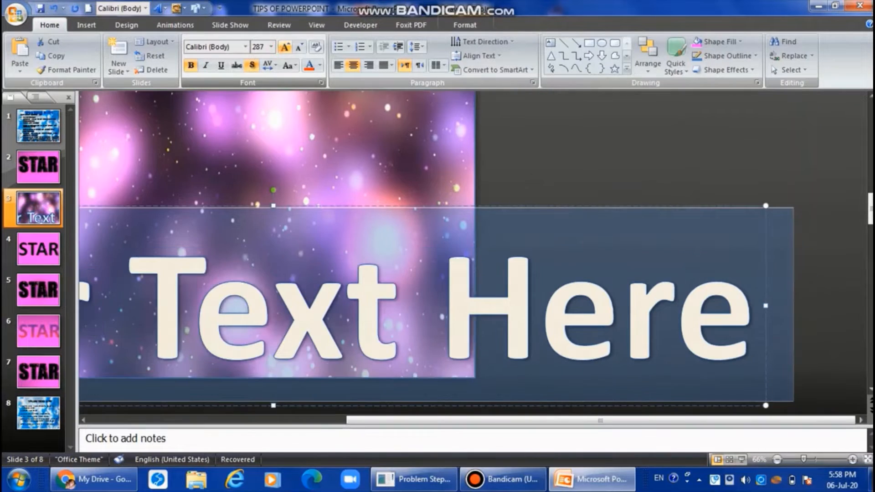
# Replace the WordArt placeholder text with STAR in capital letters.
pyautogui.press('BackSpace')
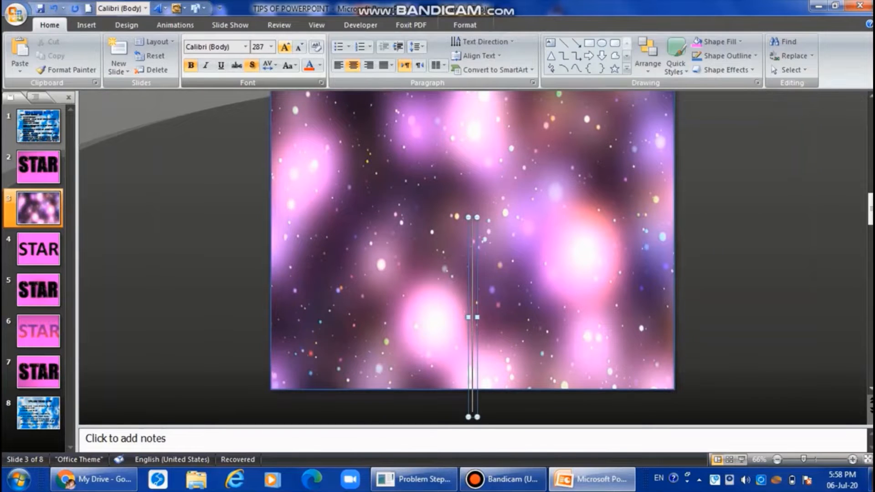
pyautogui.write('Star')
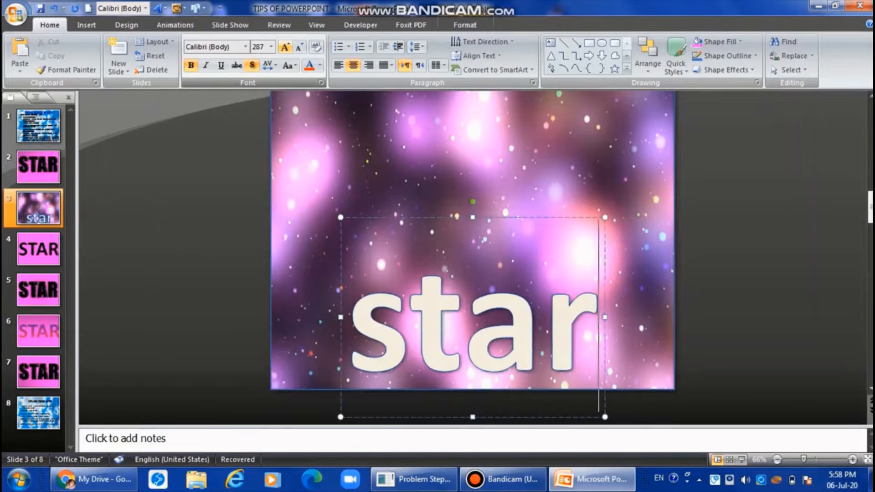
pyautogui.press('BackSpace')
pyautogui.press('BackSpace')
pyautogui.press('BackSpace')
pyautogui.press('BackSpace')
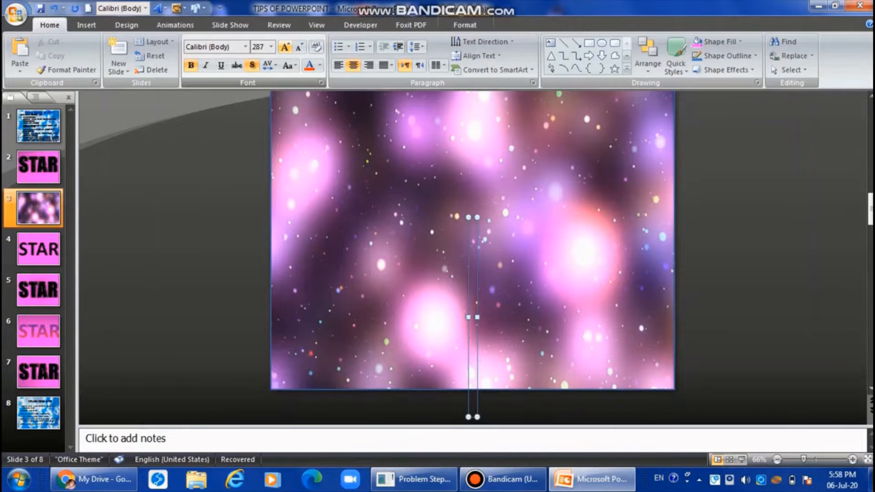
pyautogui.write('STAR')
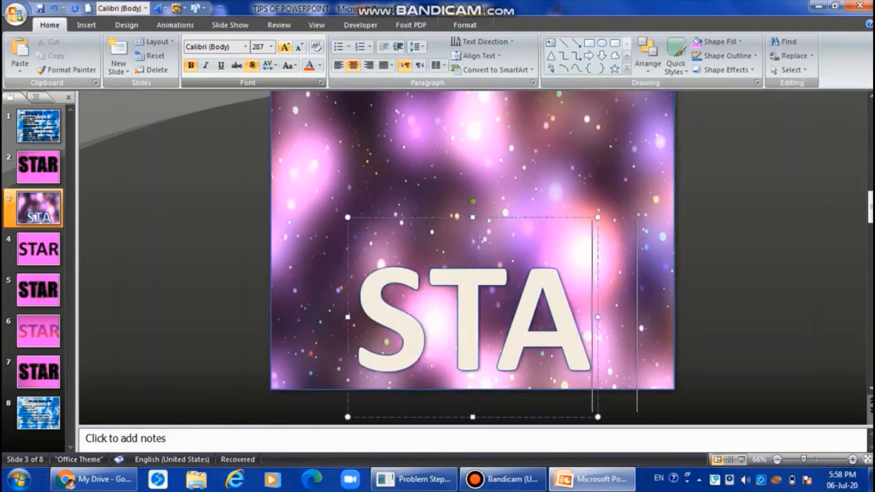
# Select the whole word STAR and set its font size to 344 so it spans the slide width.
pyautogui.hotkey('shift', 'Left')
pyautogui.hotkey('shift', 'Left')
pyautogui.hotkey('shift', 'Left')
pyautogui.hotkey('shift', 'Left')
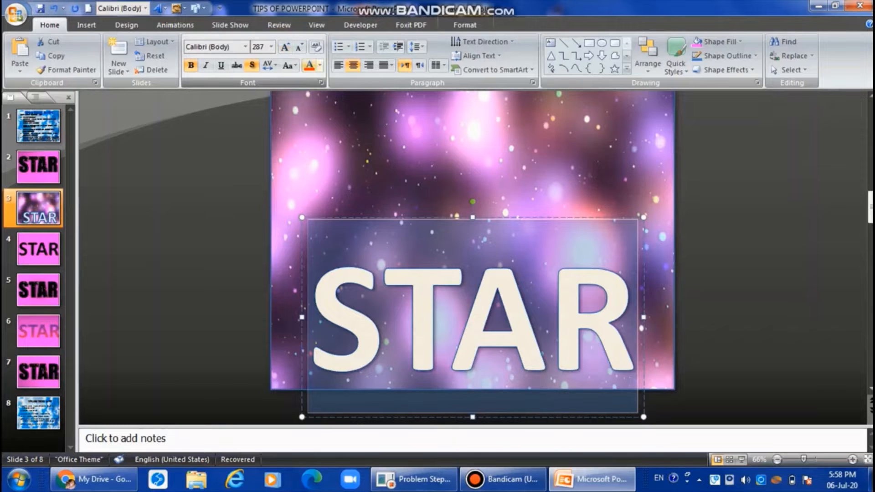
pyautogui.click(285, 47)
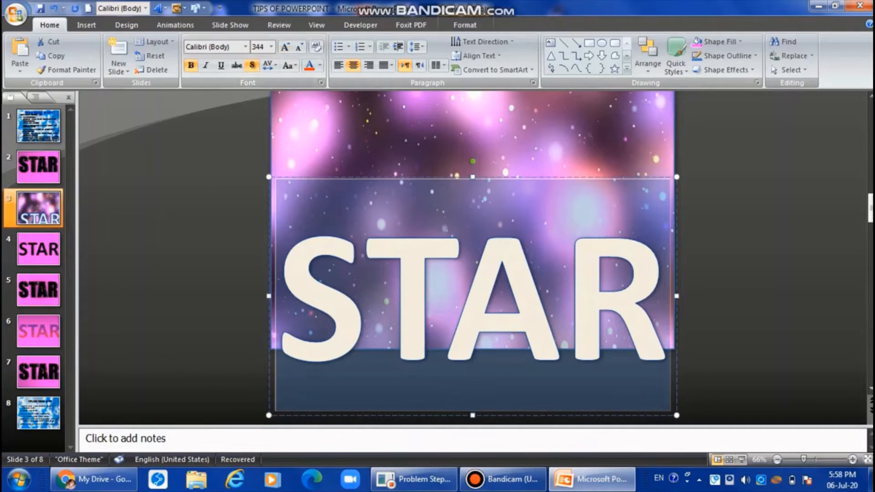
pyautogui.click(285, 47)
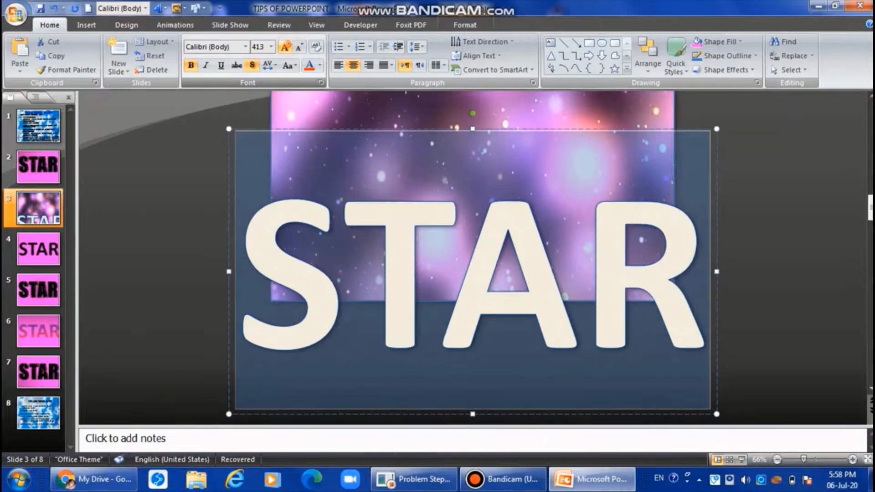
pyautogui.click(299, 47)
# Change the font of the STAR text to Impact.
pyautogui.click(232, 46)
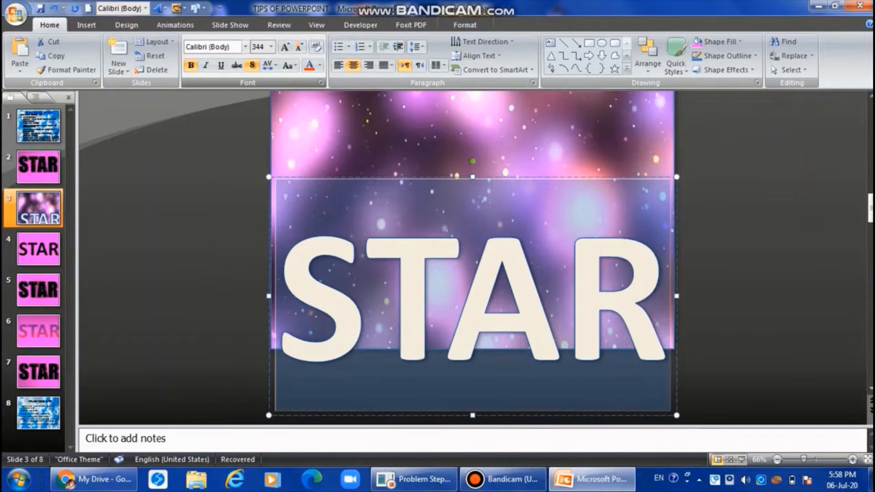
pyautogui.write('Impact')
pyautogui.press('Return')
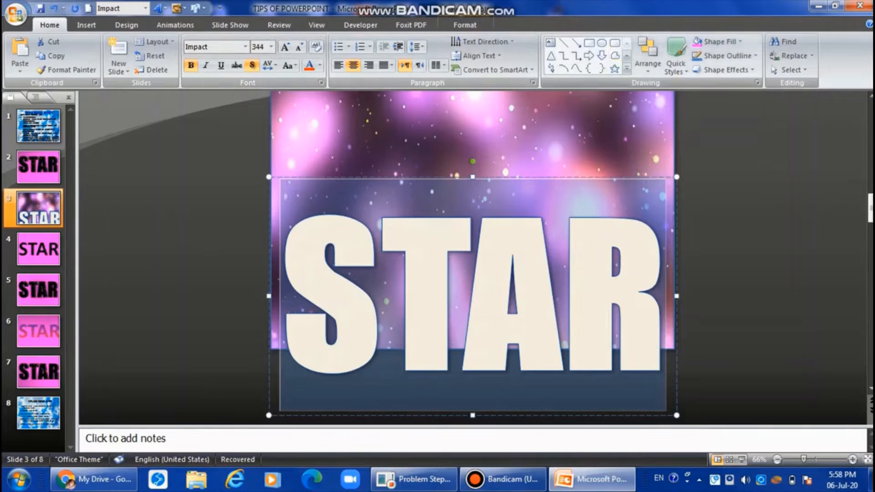
# Align the STAR WordArt to the centre and middle of the slide.
pyautogui.click(648, 57)
pyautogui.moveTo(684, 230)
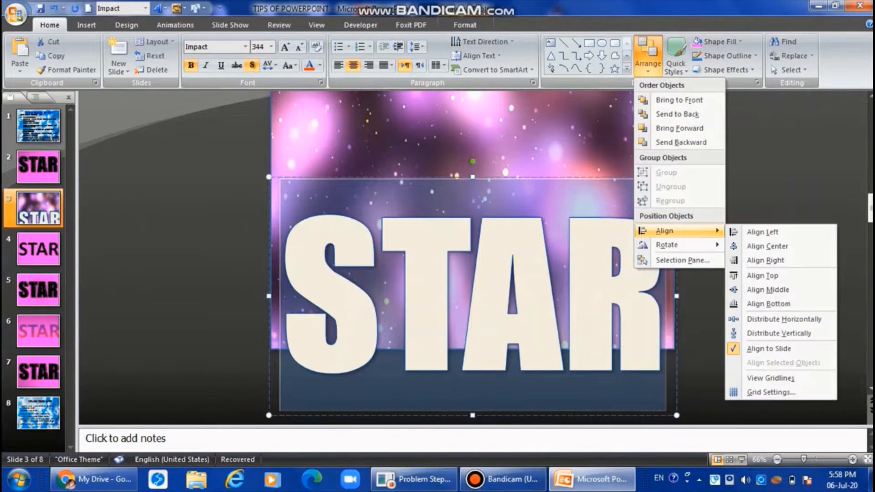
pyautogui.click(760, 248)
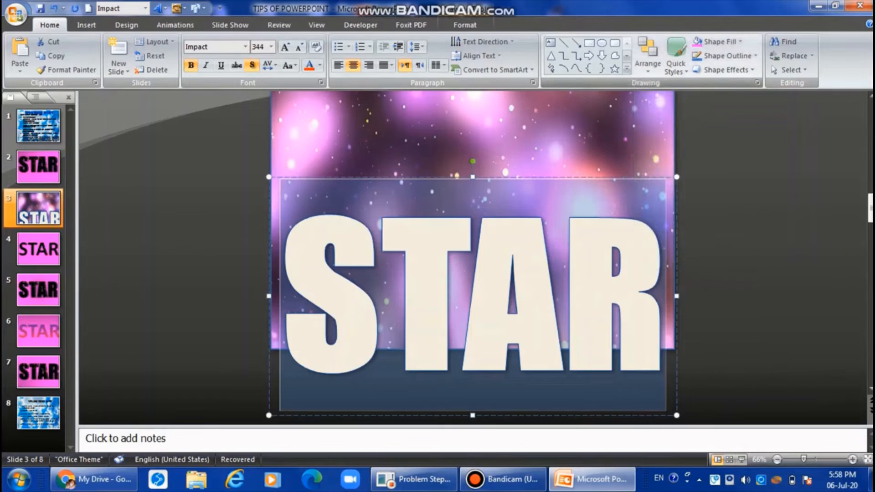
pyautogui.click(647, 57)
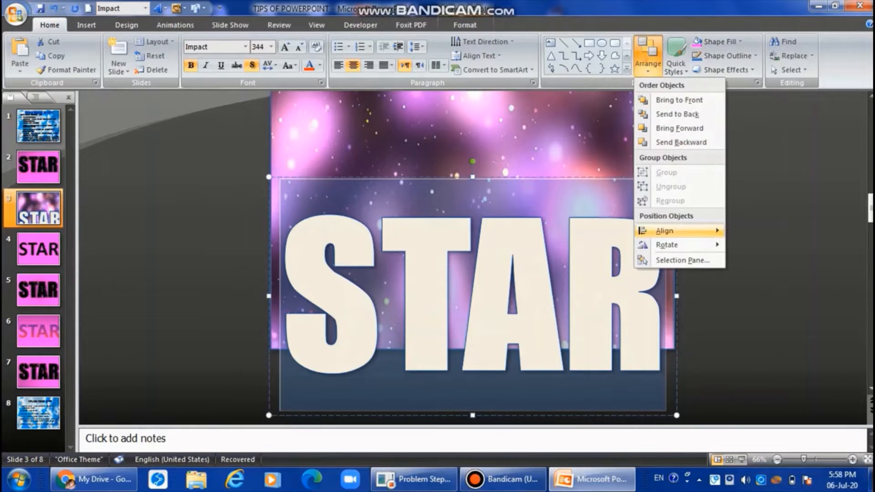
pyautogui.moveTo(683, 231)
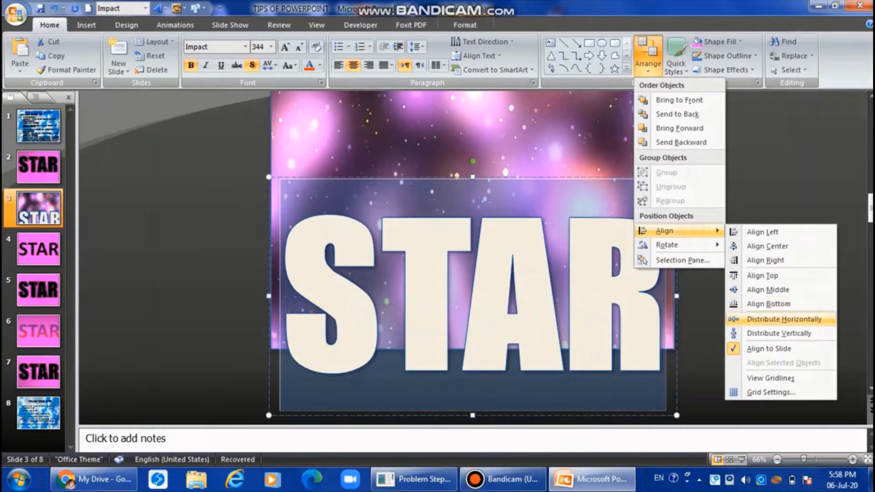
pyautogui.click(754, 290)
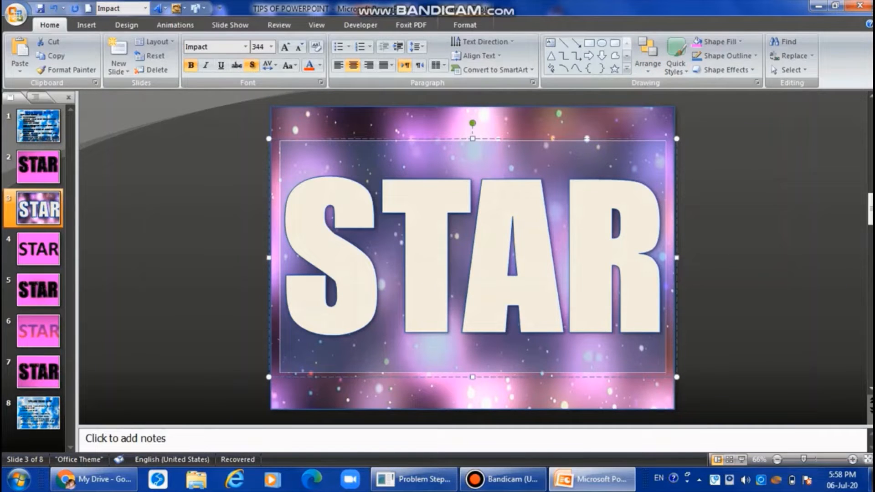
# Cut the STAR WordArt together with the picture-filled rectangle and paste both back onto the slide as a single PNG picture.
pyautogui.keyDown('ctrl'); pyautogui.click(368, 109); pyautogui.keyUp('ctrl')
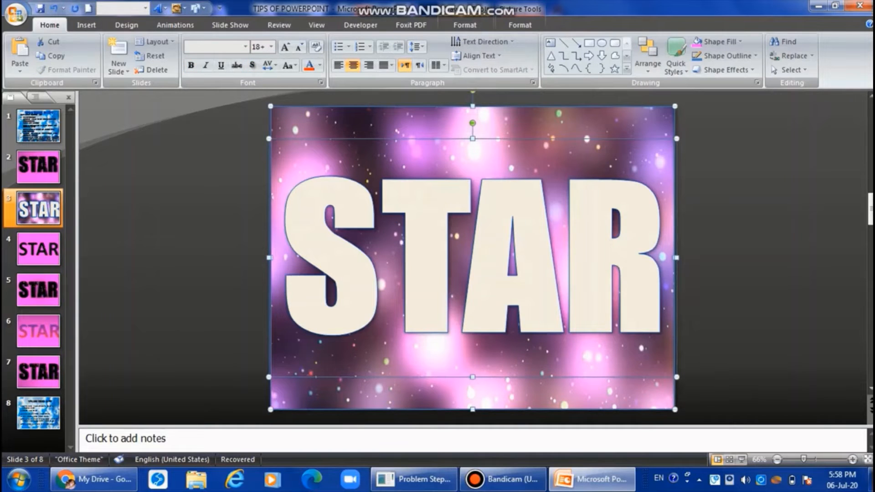
pyautogui.click(48, 41)
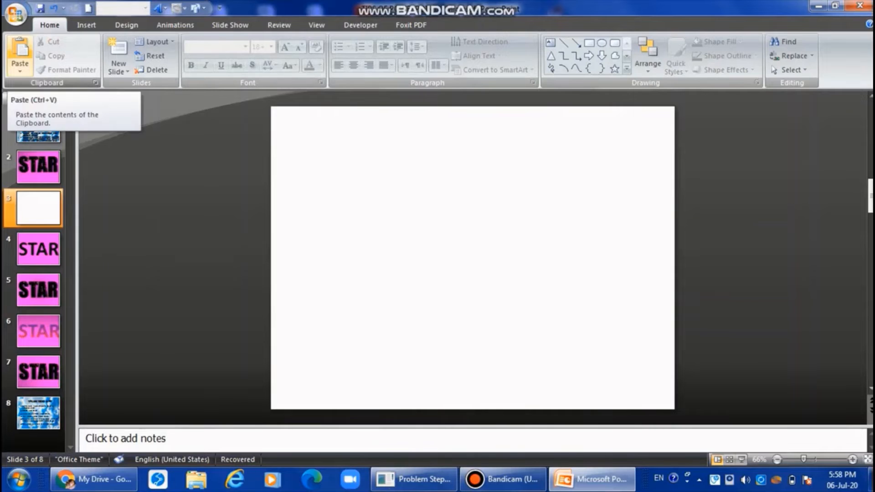
pyautogui.click(20, 68)
pyautogui.click(53, 99)
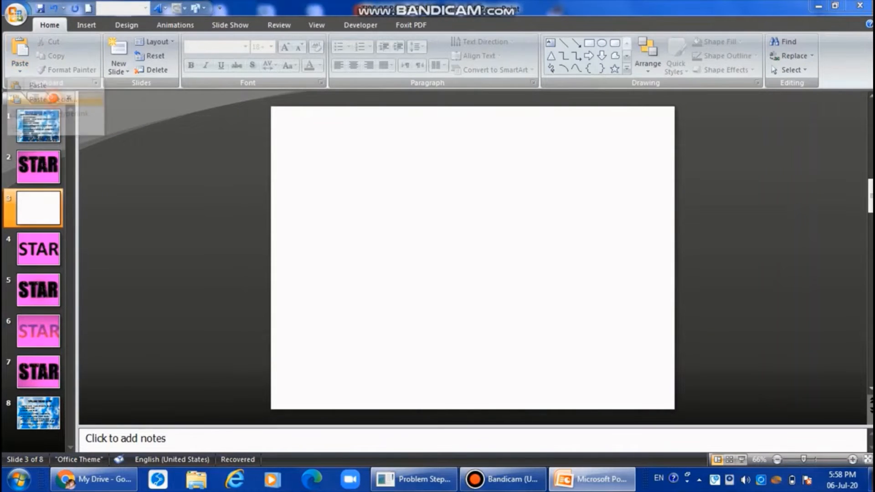
pyautogui.click(377, 212)
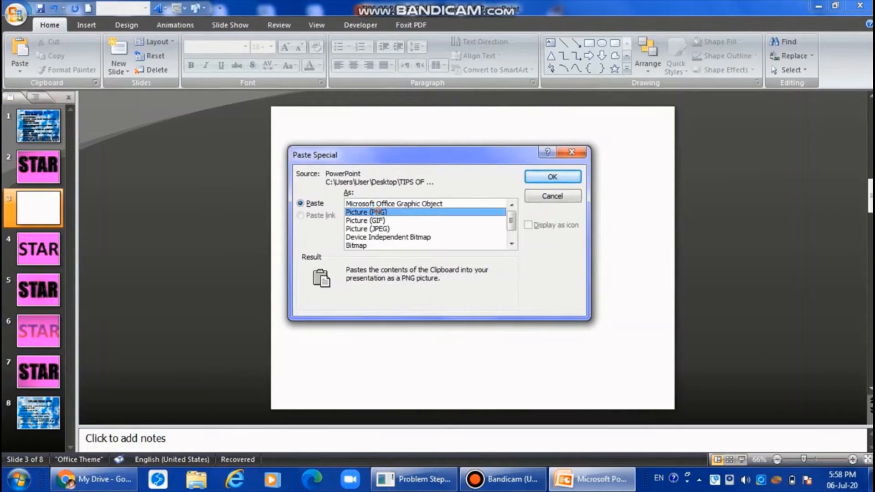
pyautogui.click(551, 175)
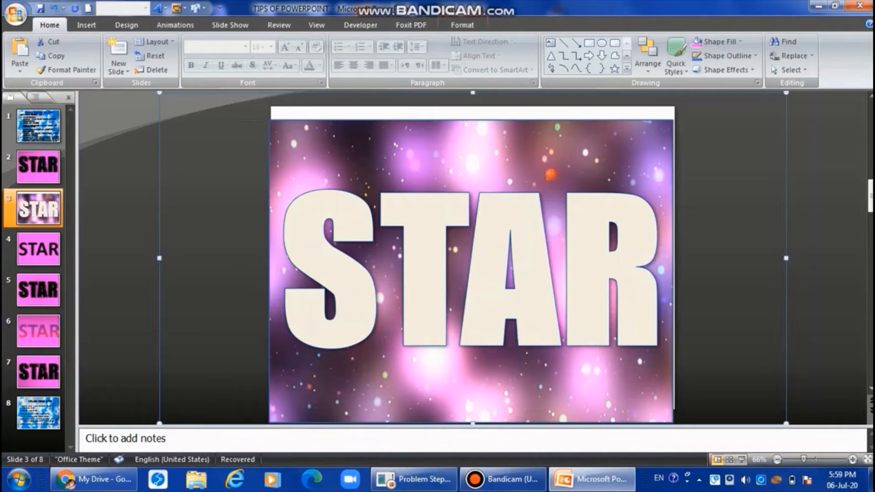
# Move the pasted STAR picture up so that it covers the slide.
pyautogui.moveTo(550, 174); pyautogui.dragTo(550, 163)
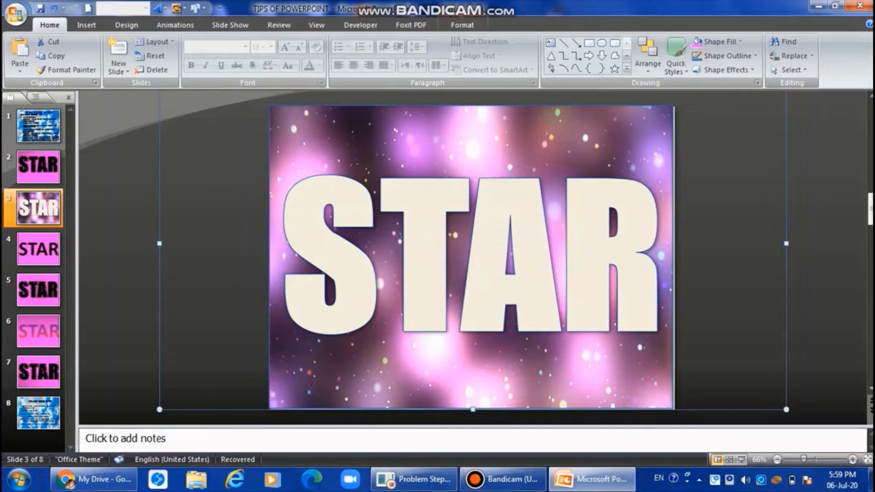
pyautogui.rightClick(94, 217)
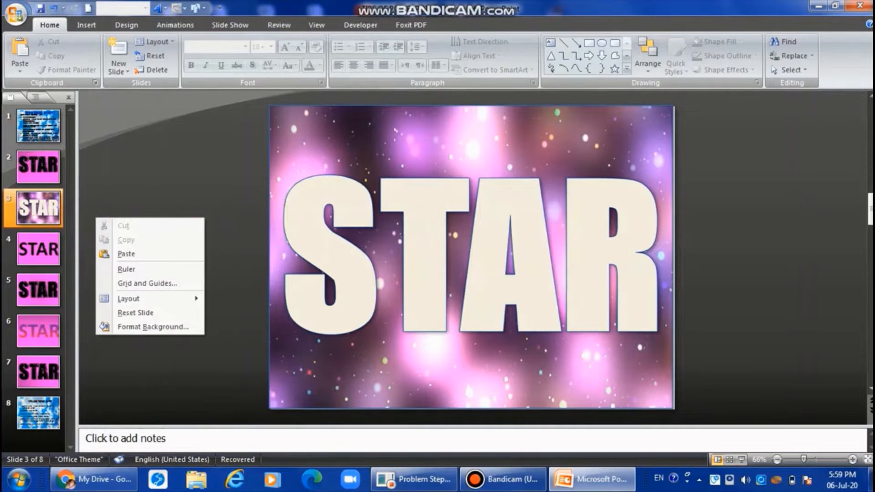
pyautogui.click(283, 143)
pyautogui.click(284, 143)
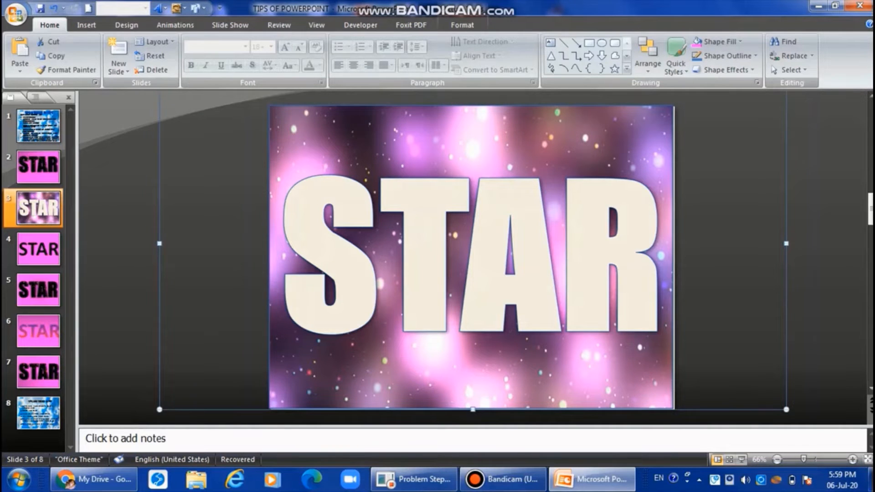
# Fill the slide background with the picture ABC from the Pictures library, using the picture or texture fill.
pyautogui.rightClick(89, 299)
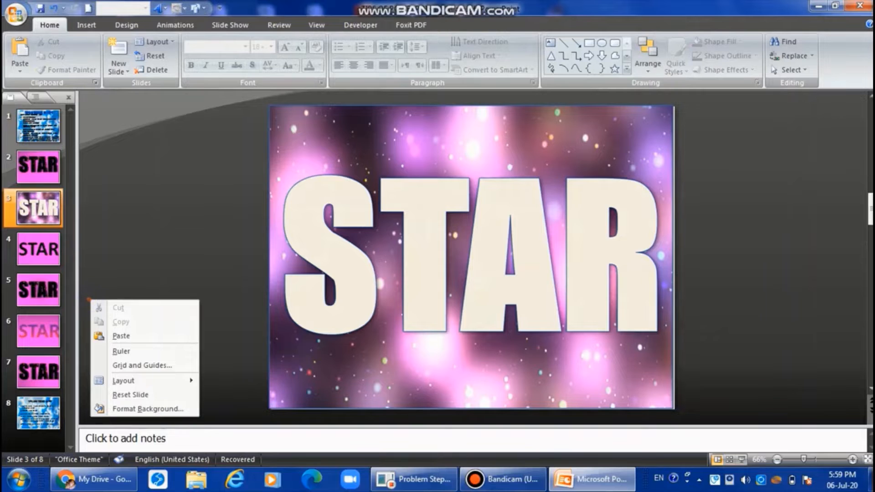
pyautogui.click(138, 404)
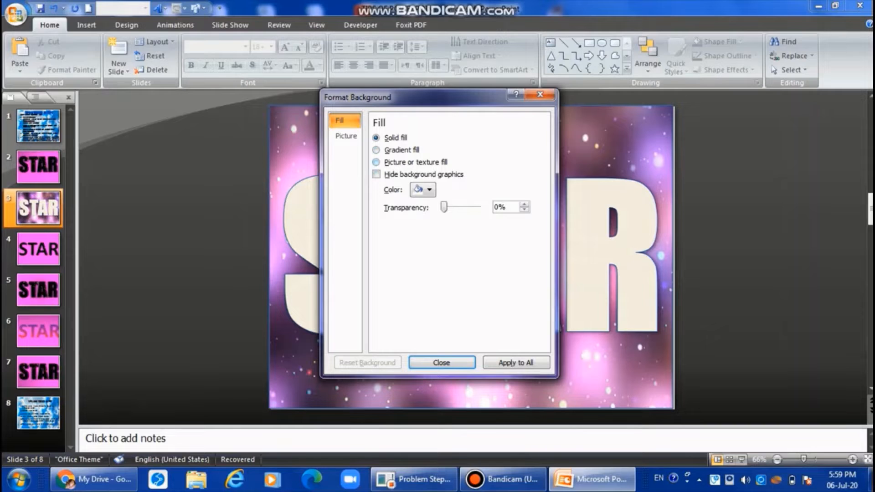
pyautogui.click(402, 151)
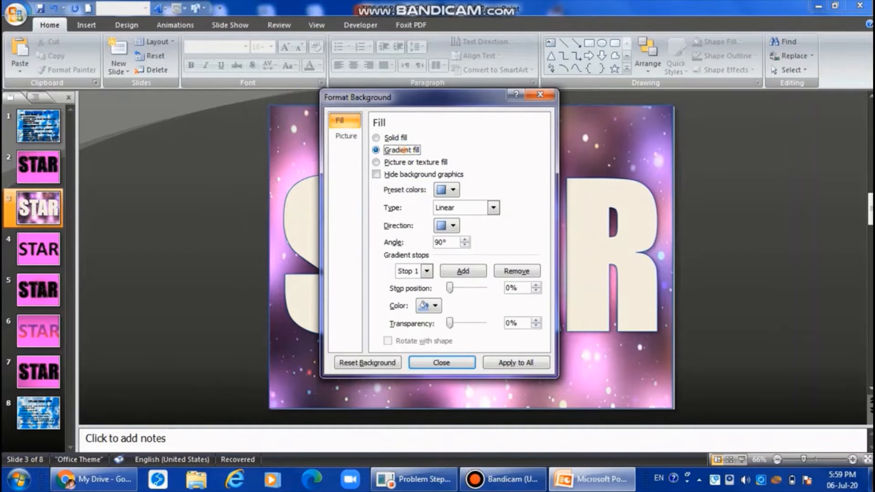
pyautogui.click(452, 190)
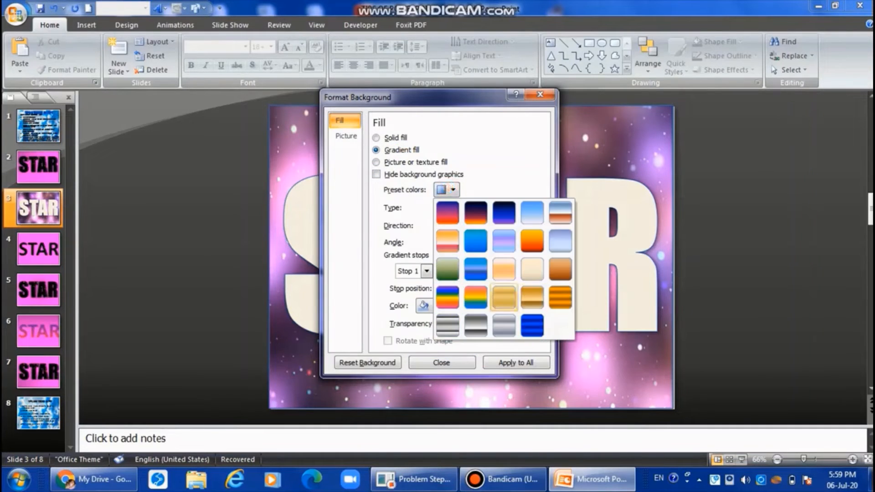
pyautogui.click(376, 162)
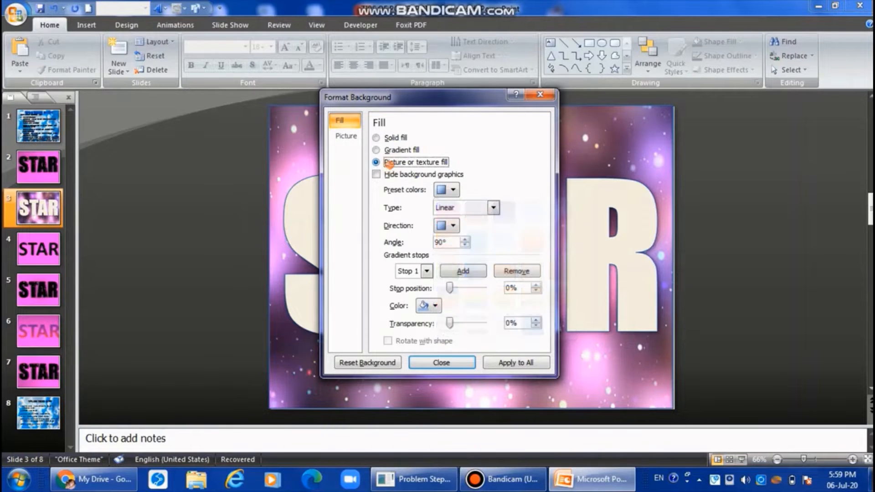
pyautogui.click(414, 213)
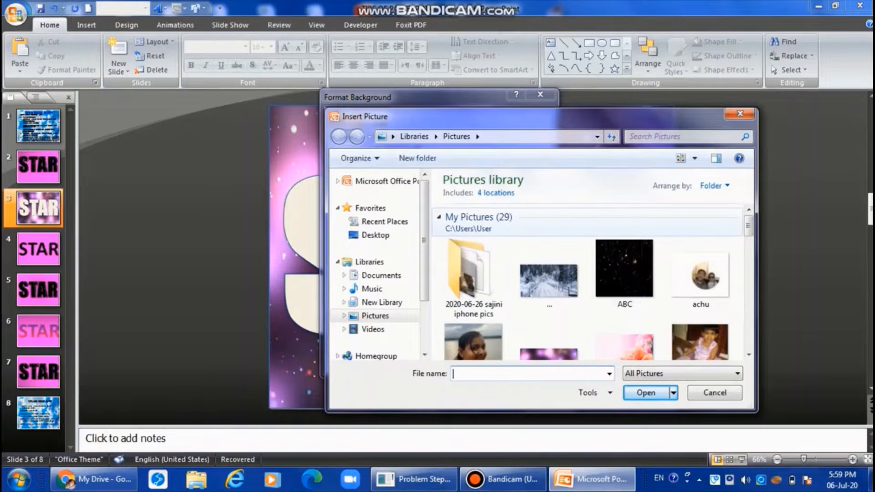
pyautogui.click(624, 268)
pyautogui.click(647, 389)
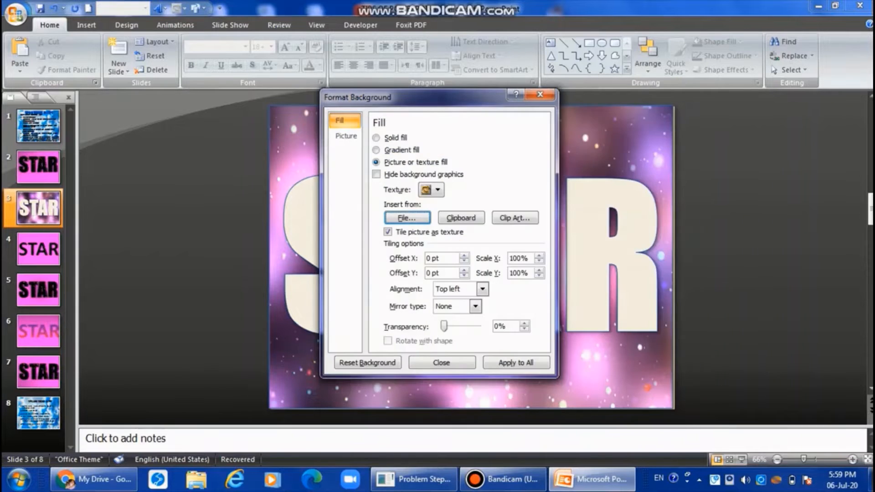
pyautogui.click(540, 95)
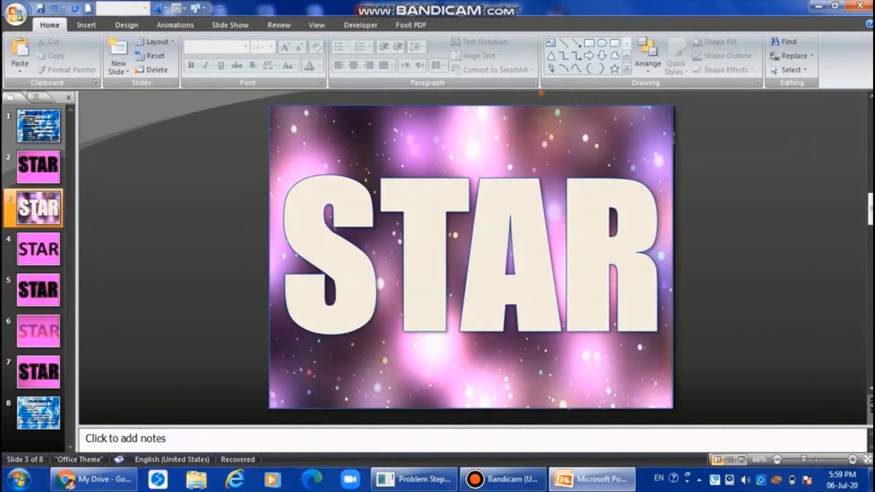
# Make the cream colour of the STAR letters transparent in the pasted picture.
pyautogui.click(357, 191)
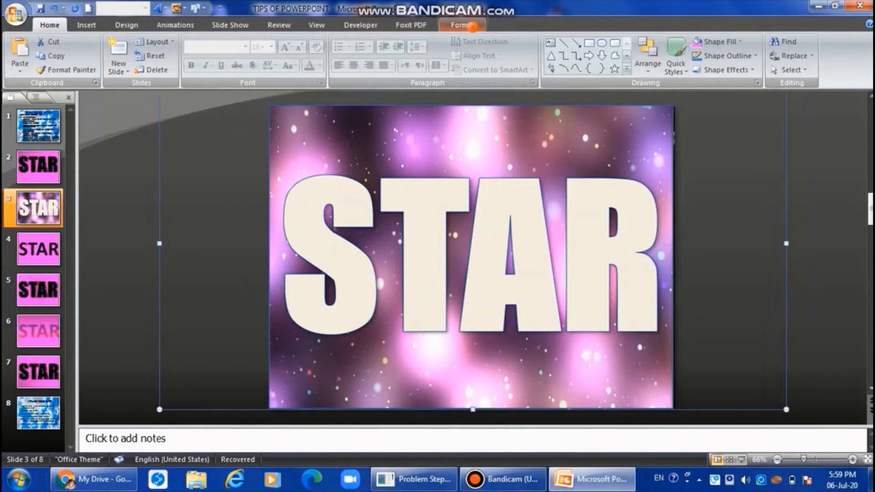
pyautogui.click(462, 25)
pyautogui.click(31, 70)
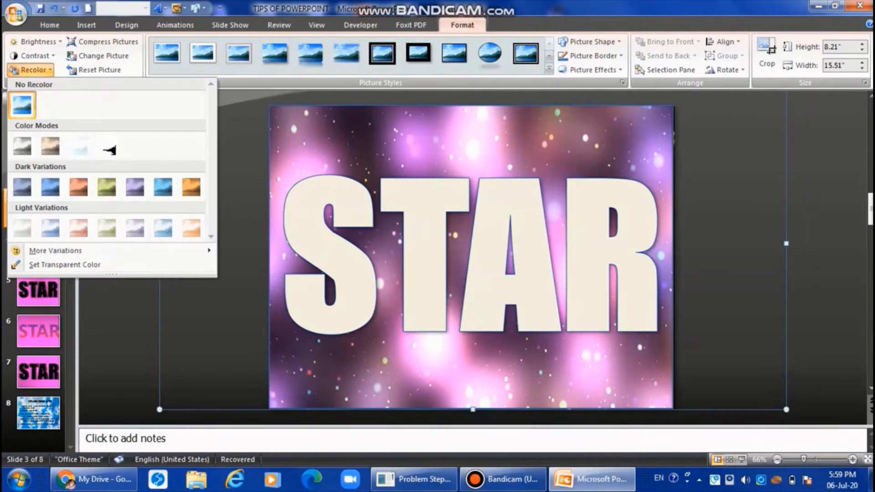
pyautogui.click(86, 266)
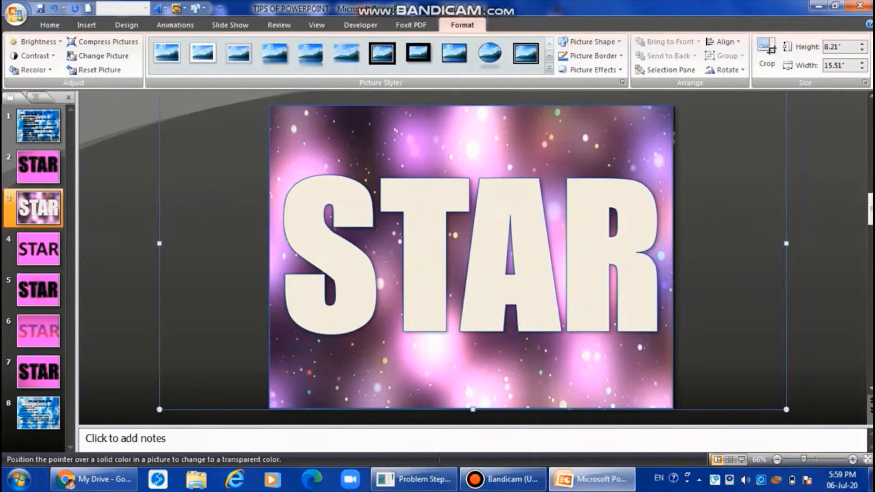
pyautogui.click(339, 249)
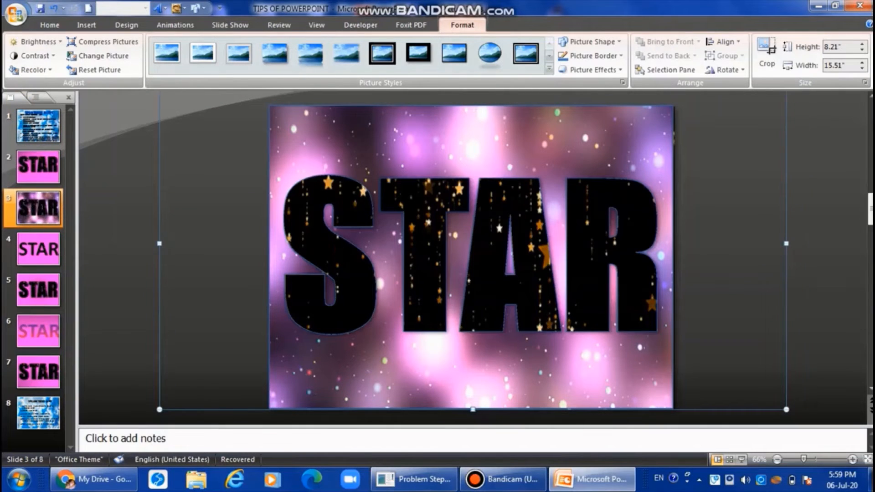
# Preview the STAR slide as a slide show to check the moving text background, and go to slide 1.
pyautogui.click(733, 446)
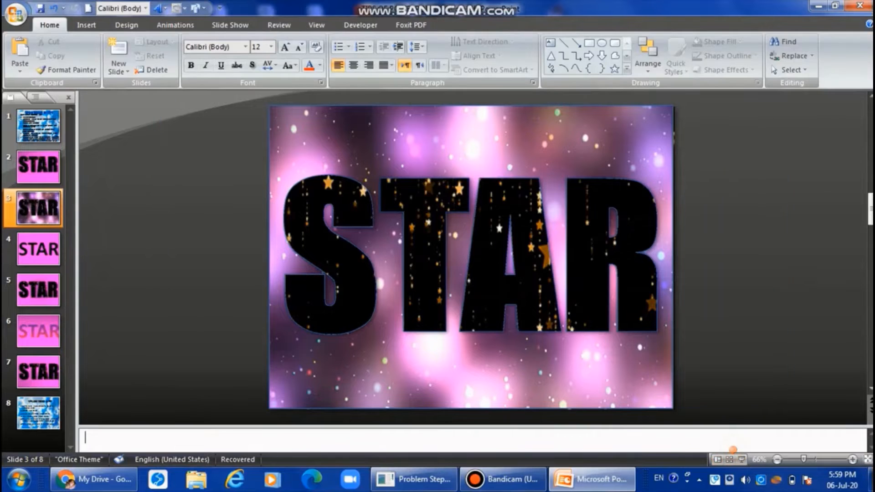
pyautogui.click(741, 460)
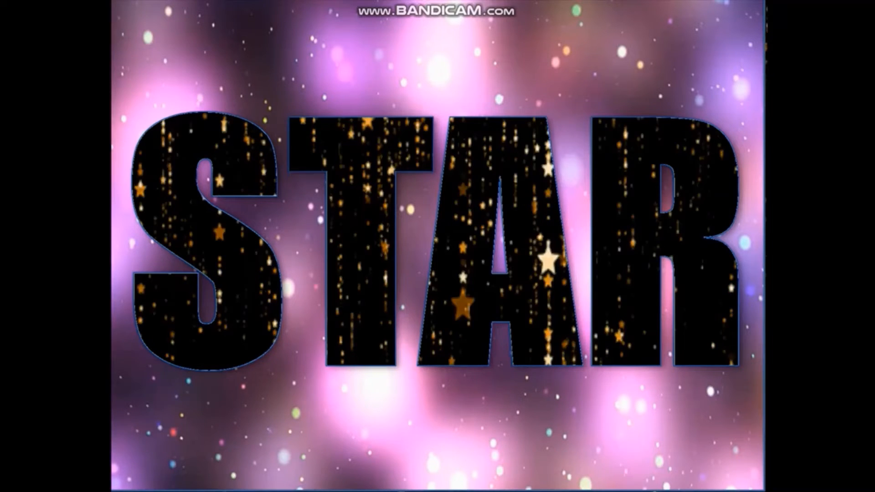
pyautogui.press('Escape')
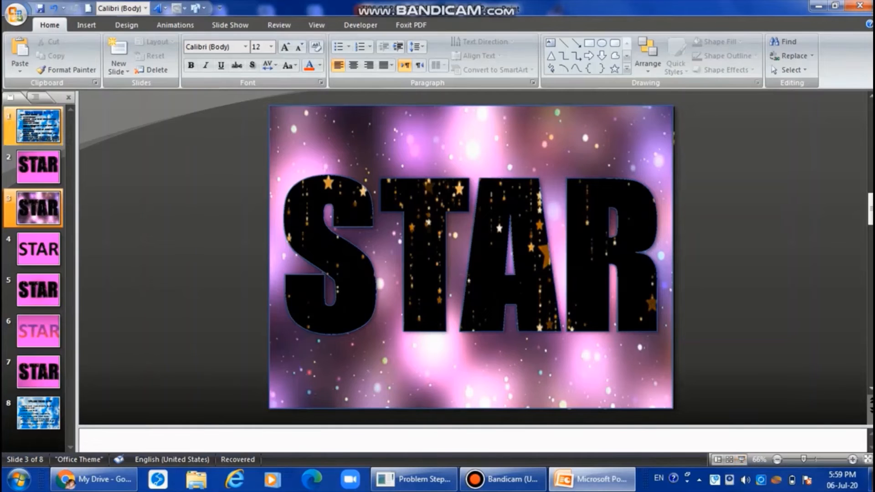
pyautogui.click(38, 124)
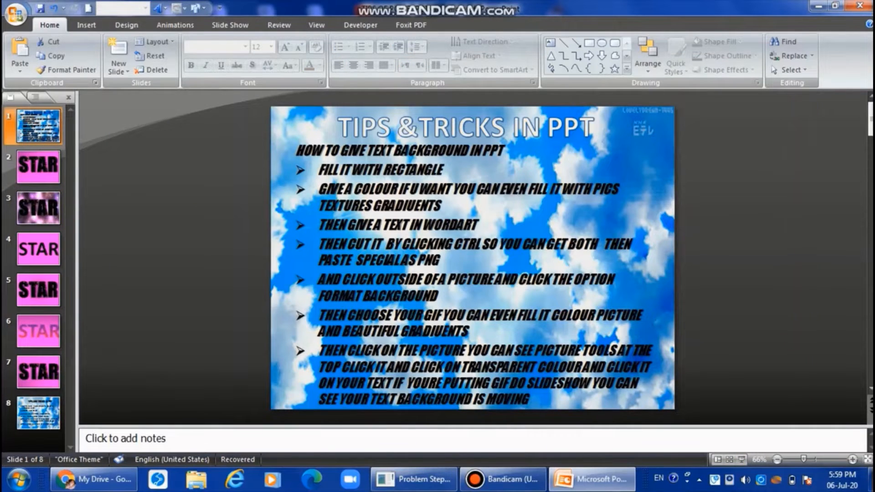